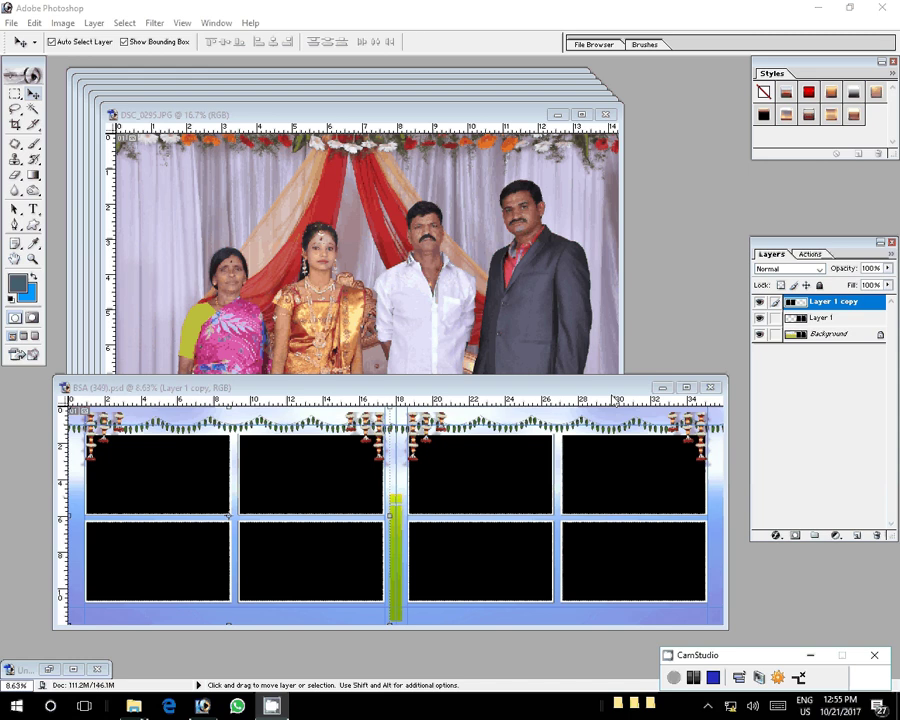
Paste the copied photo into the bottom-right black frame of the album spread
left_click(673, 580)
key("w")
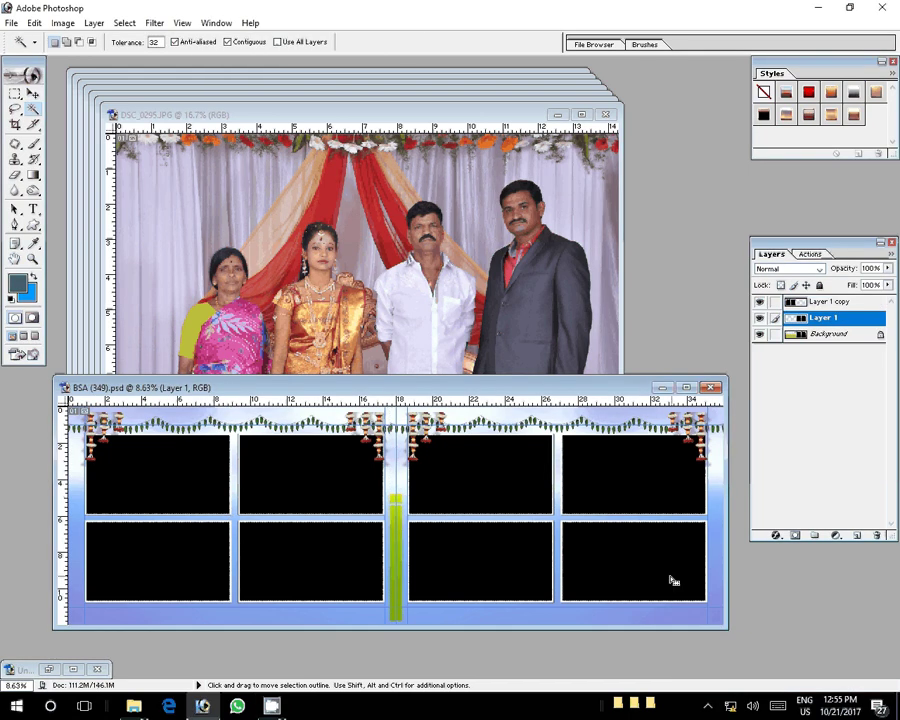
key("ctrl+shift+v")
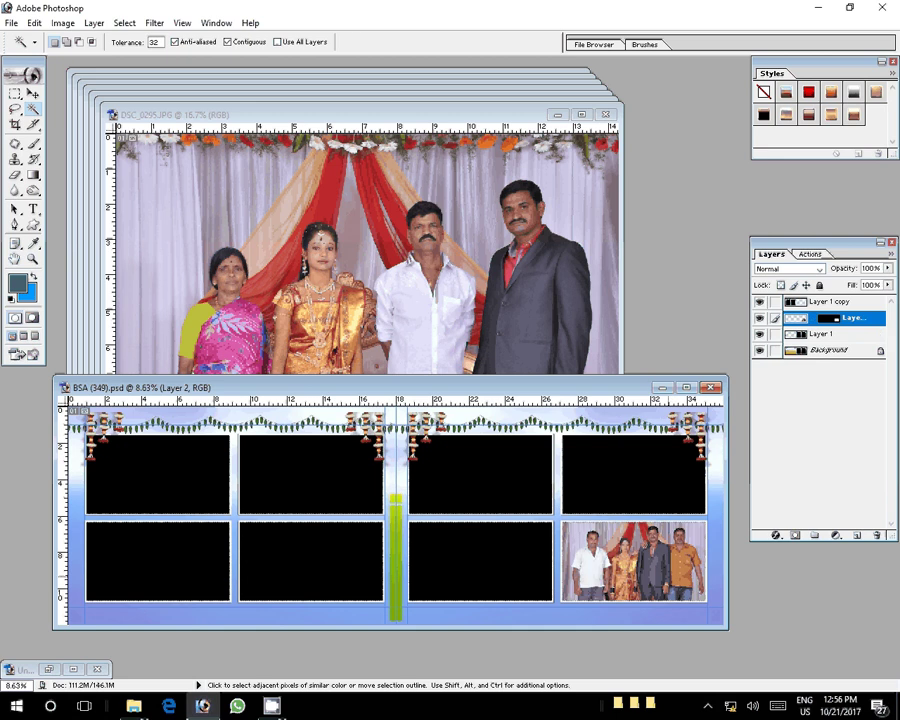
Fill the used DSC_0295 photo and close it without saving
key("v")
left_click(353, 284)
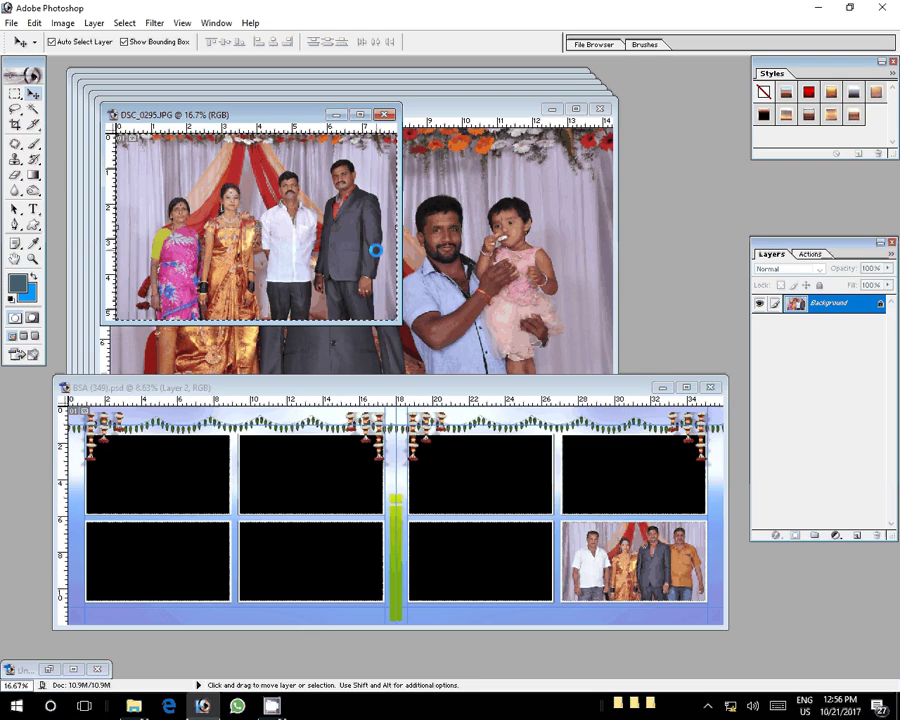
key("Delete")
key("ctrl+w")
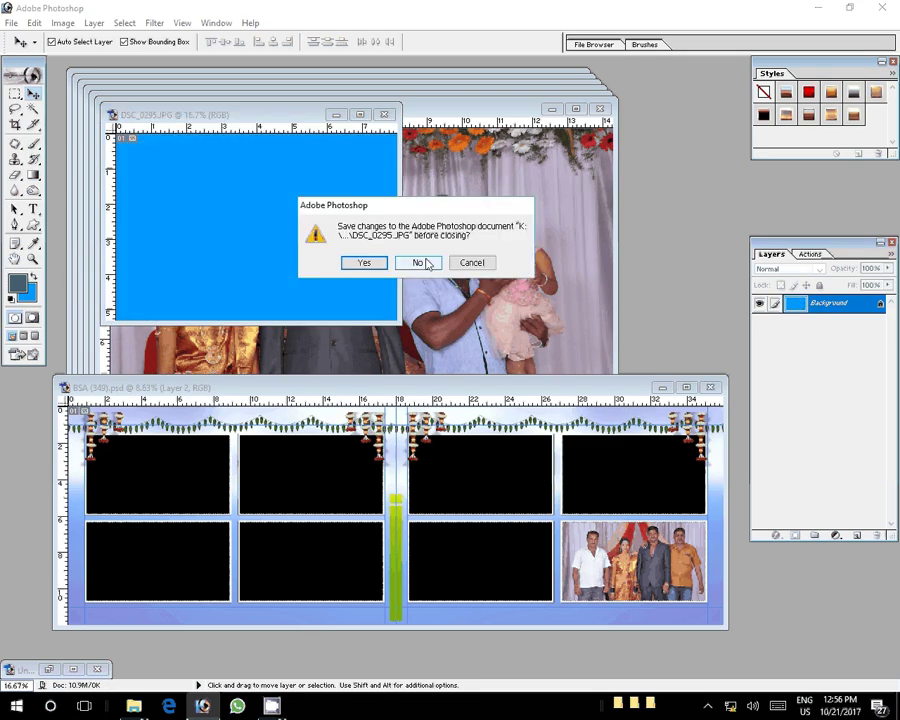
left_click(427, 263)
Select the top-right frame, then select all of DSC_0293 and resize it to 2400 pixels wide
key("w")
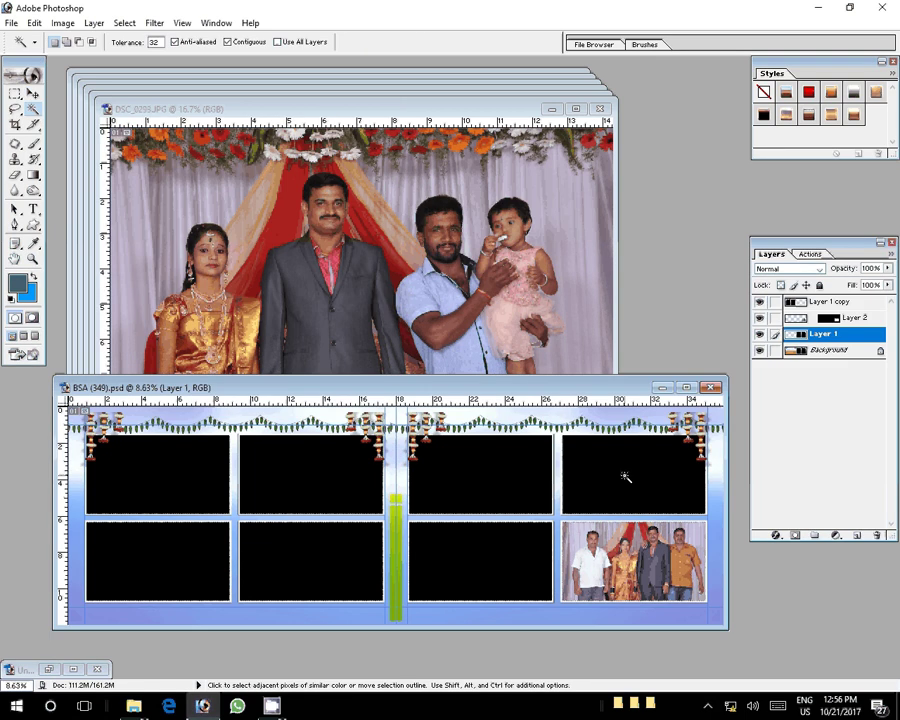
left_click(625, 478)
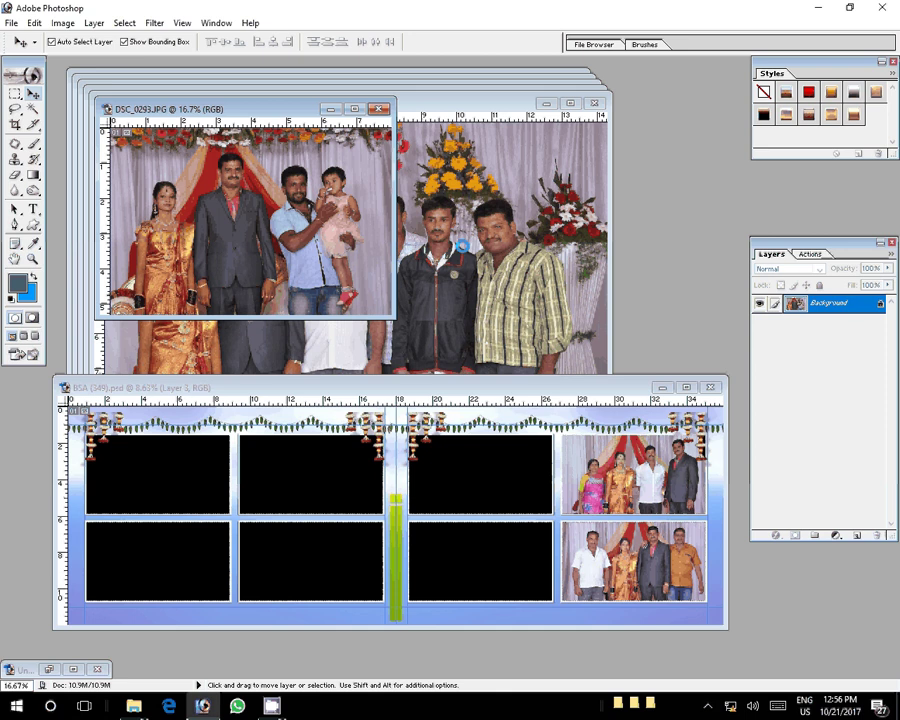
key("ctrl+a")
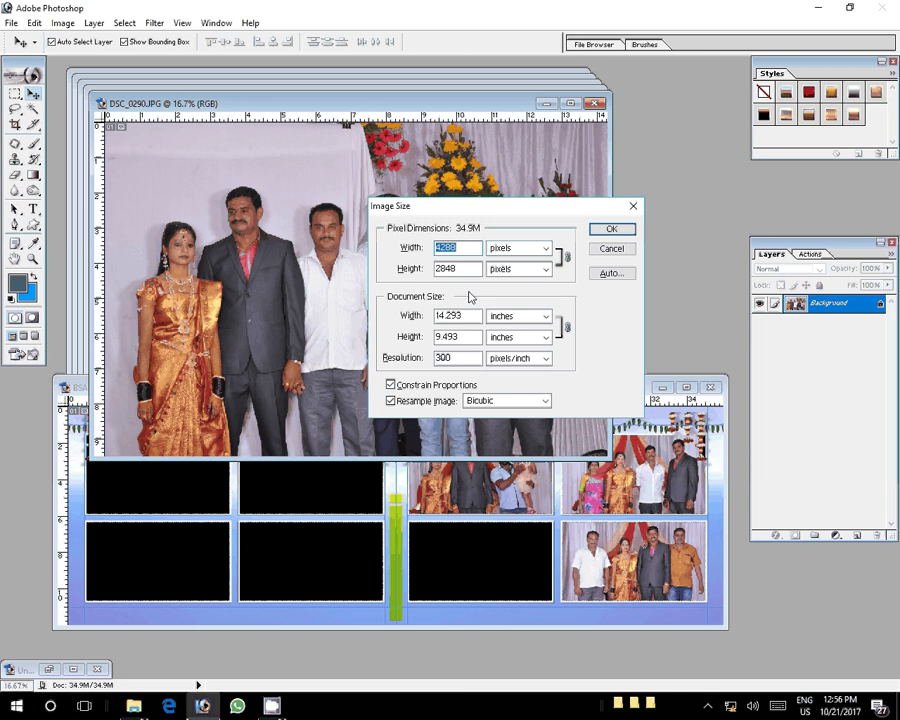
type("2400")
key("Tab")
key("Tab")
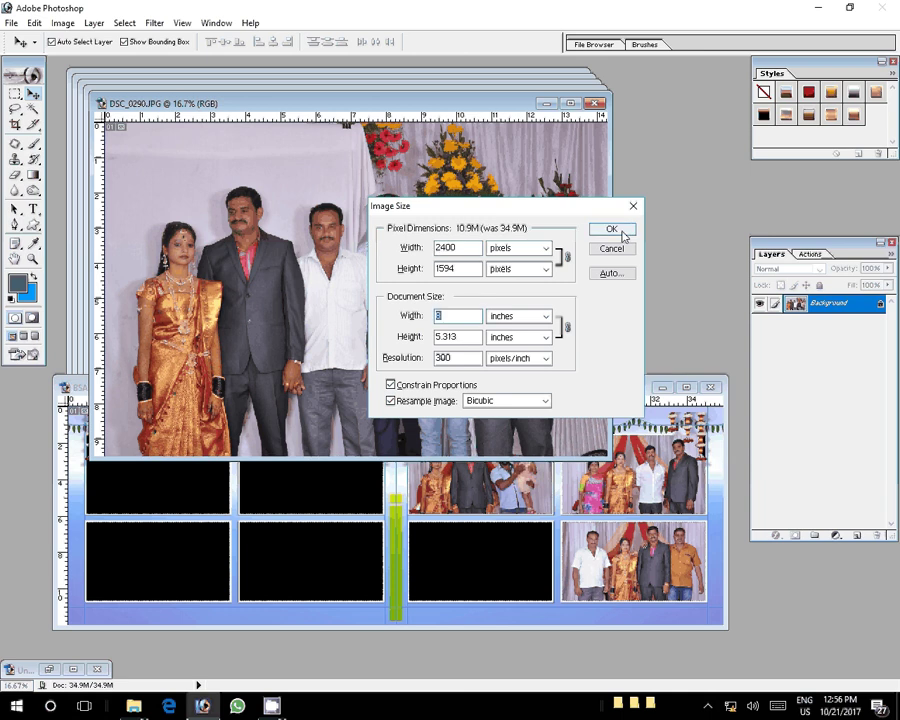
left_click(621, 231)
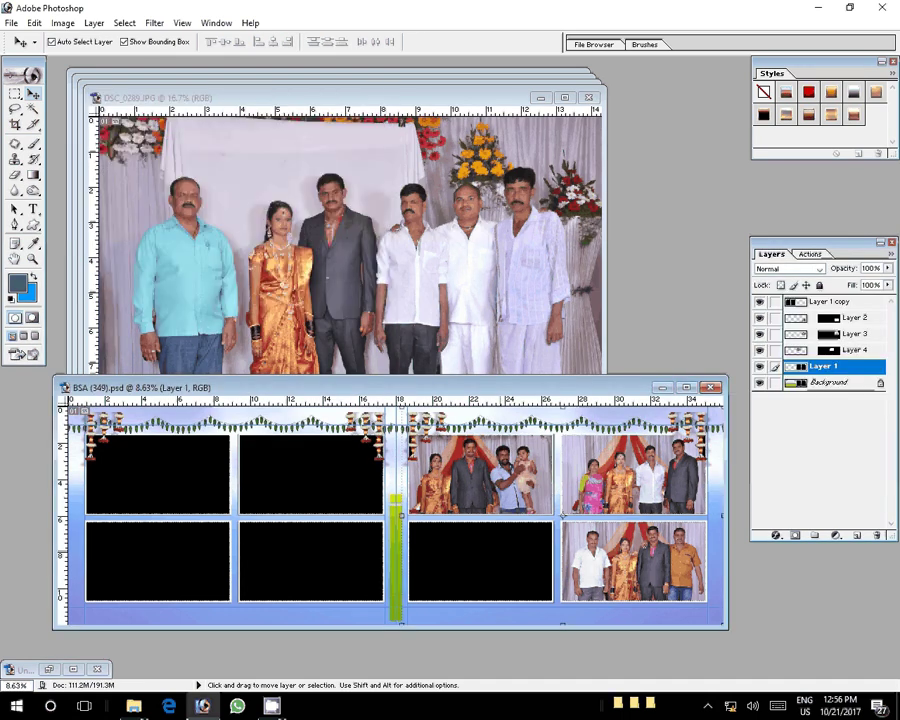
Paste the copied photo into the bottom black frame of the right page
key("w")
left_click(500, 555)
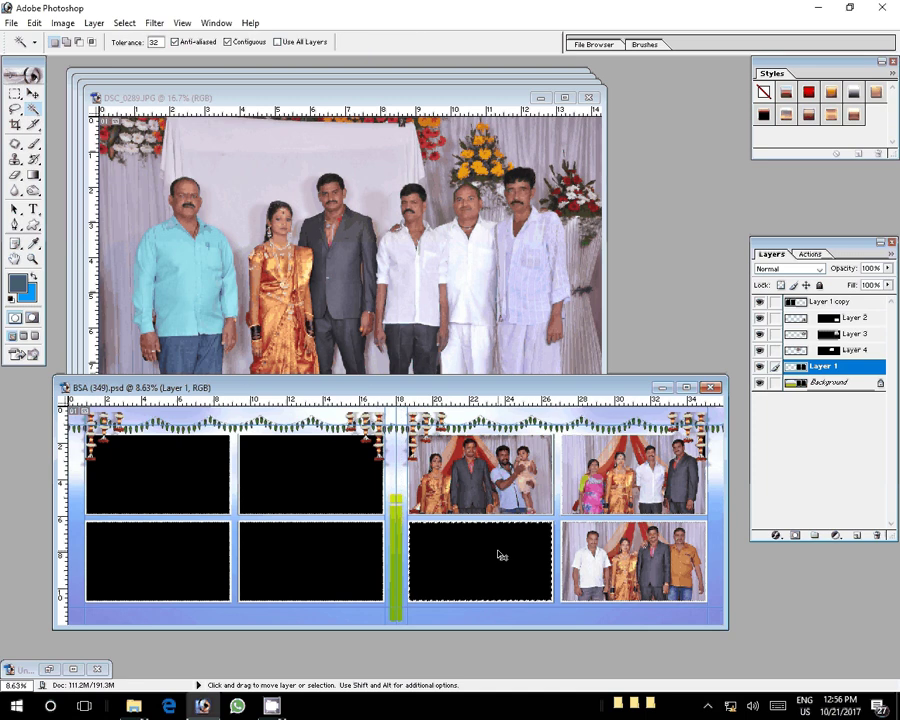
key("ctrl+shift+v")
Resize DSC_0289 to 2400 pixels wide, fill it with background colour, and close it
left_click(489, 231)
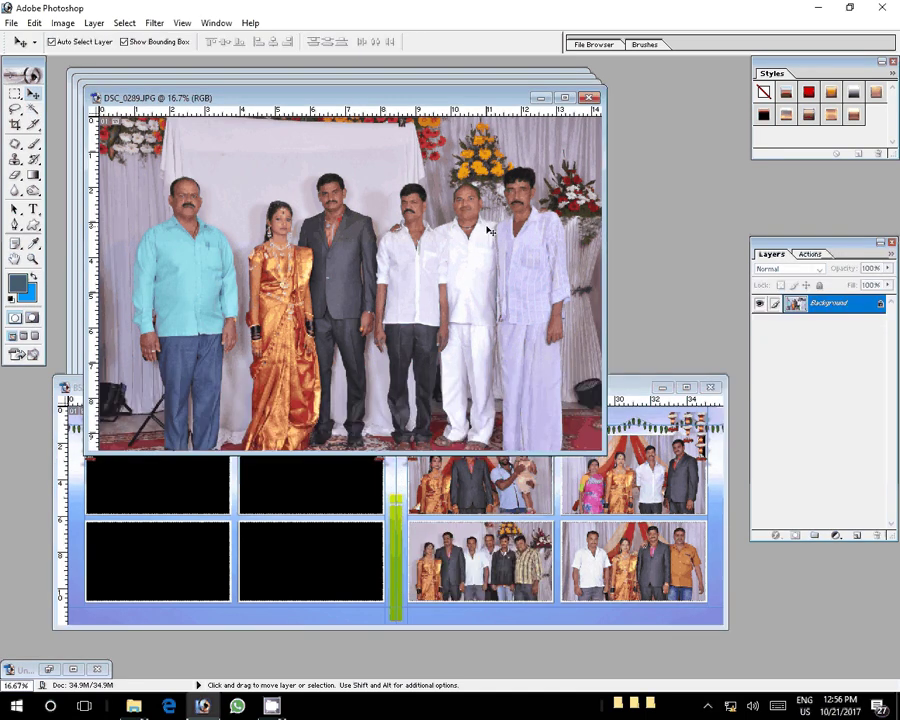
key("ctrl+alt+i")
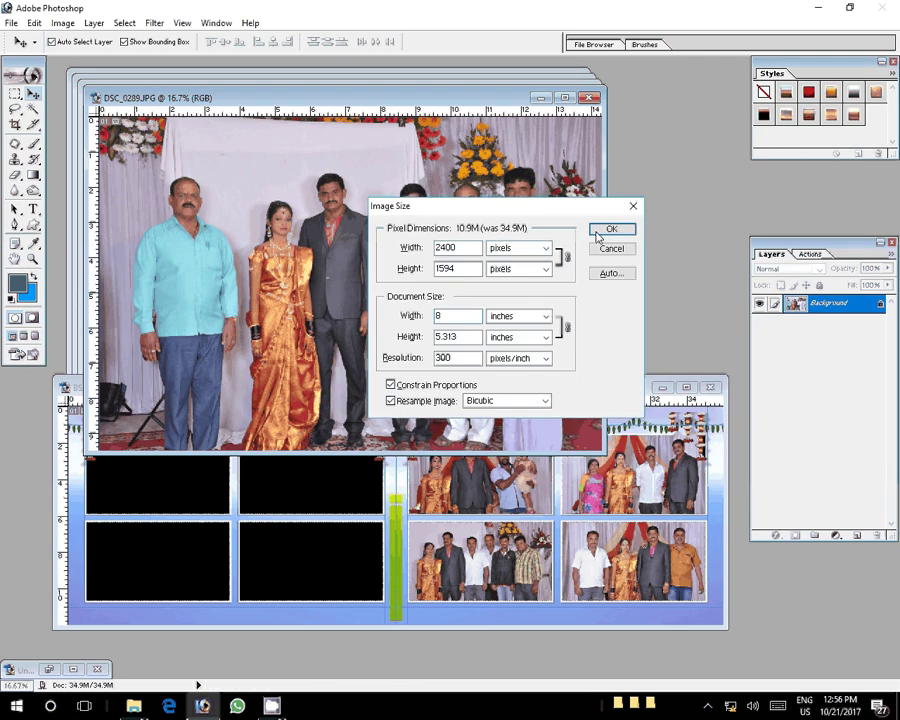
left_click(600, 233)
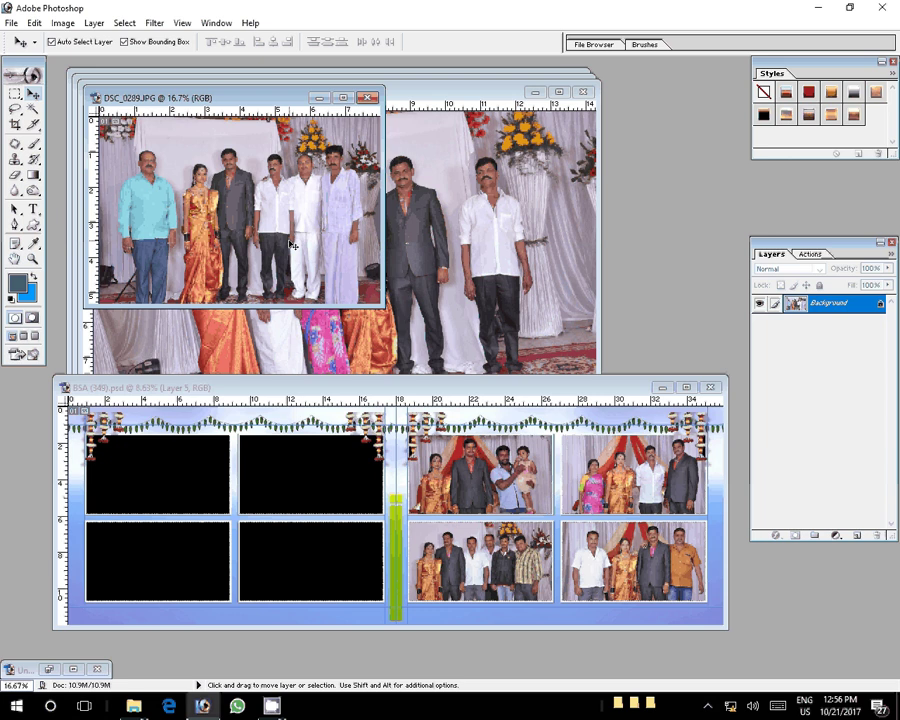
key("ctrl+BackSpace")
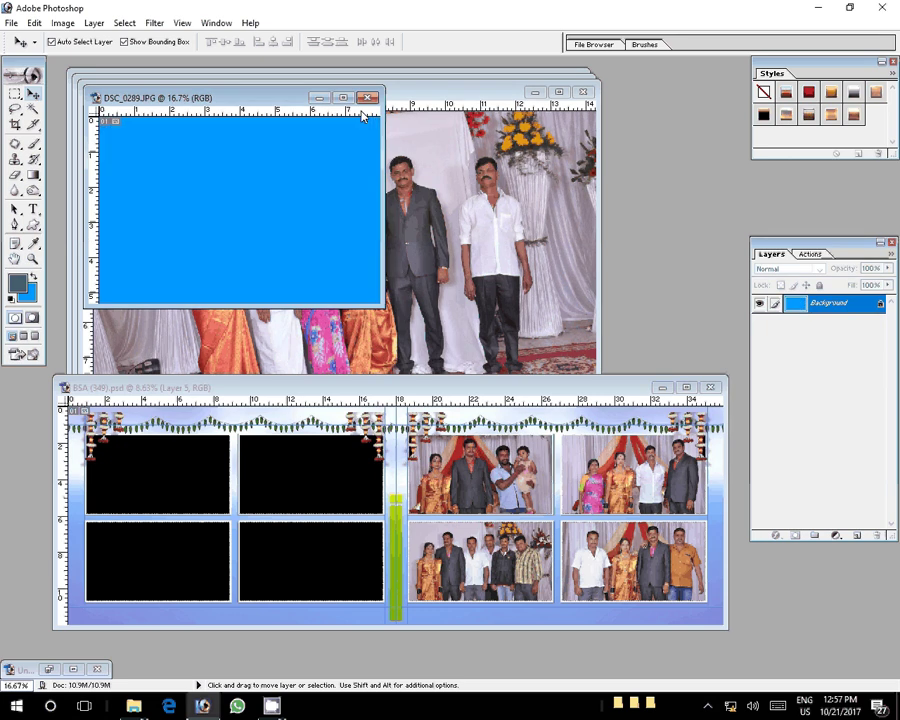
left_click_drag(362, 116, 298, 568)
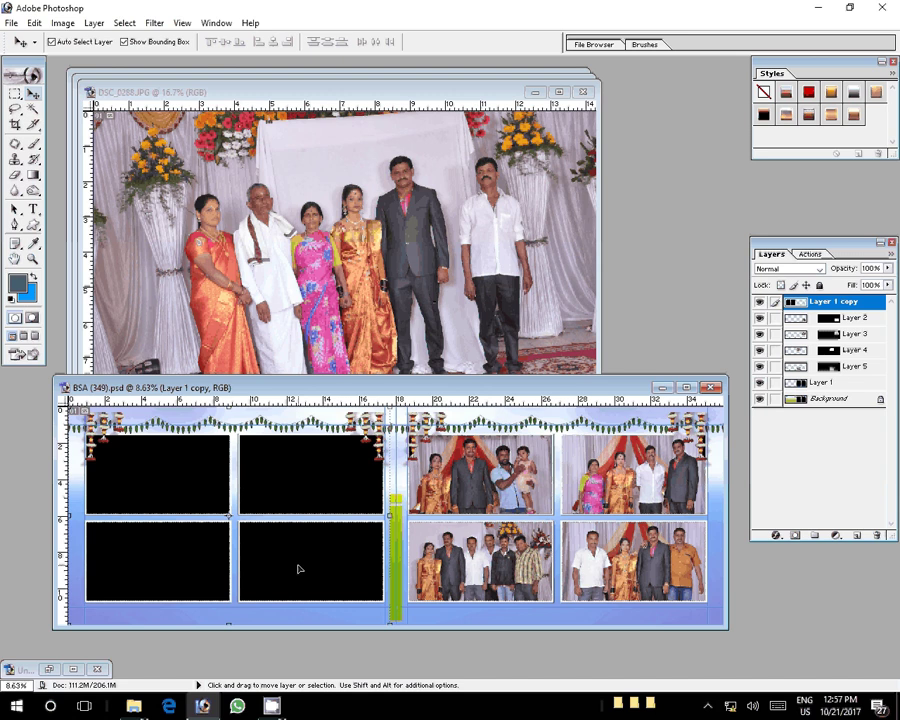
Paste the copied photo into the bottom-right frame of the left page
key("w")
left_click(298, 568)
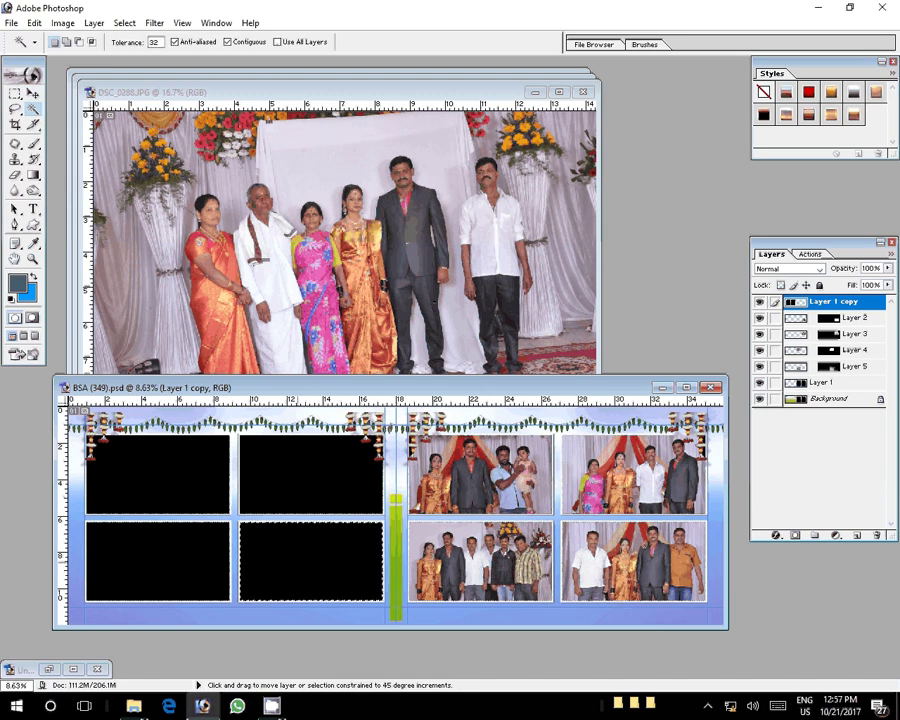
key("v")
Resize DSC_0288 to 2400 pixels wide, bring it into the album, and fill the used DSC_0261
left_click(385, 256)
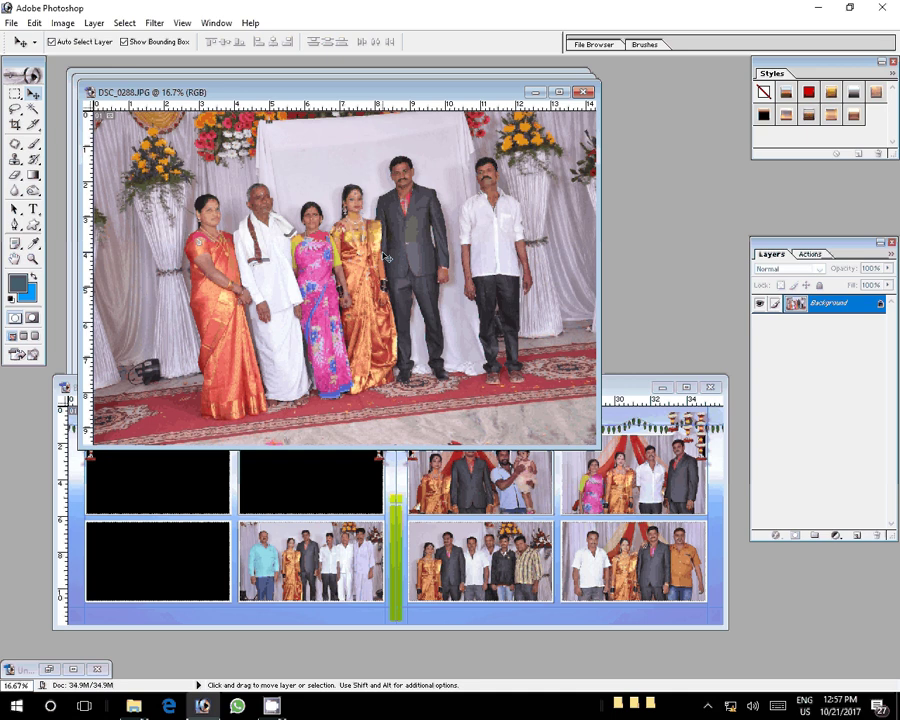
key("ctrl+alt+i")
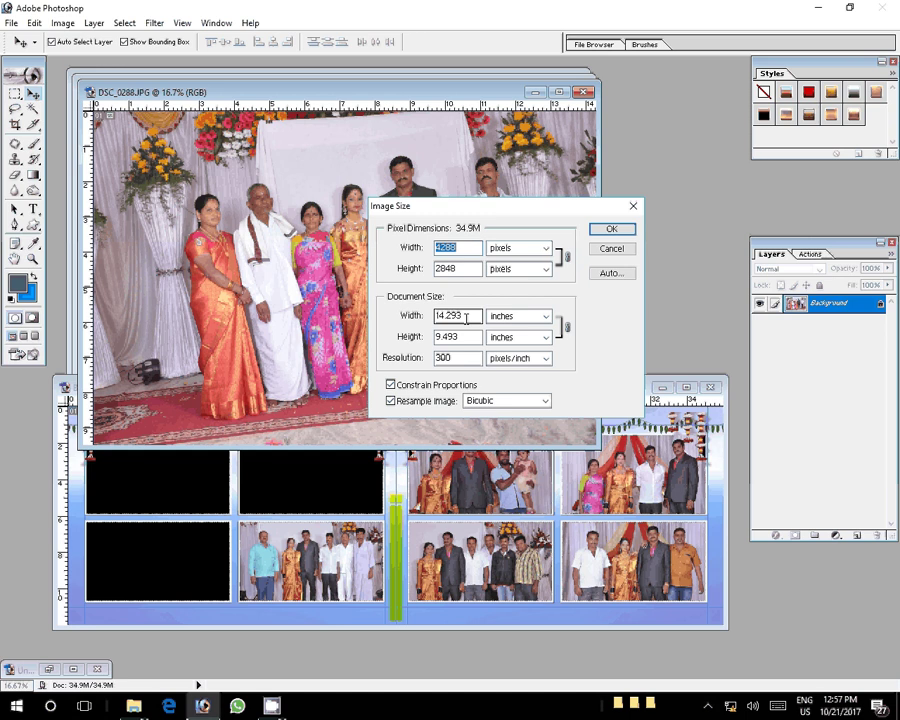
type("2400")
key("Return")
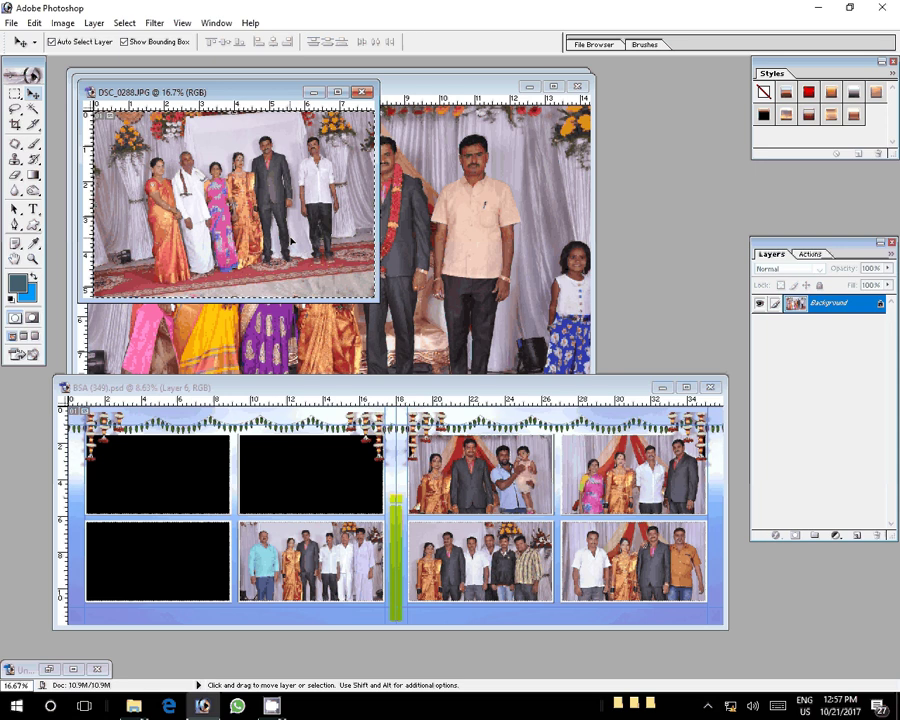
left_click_drag(291, 242, 326, 470)
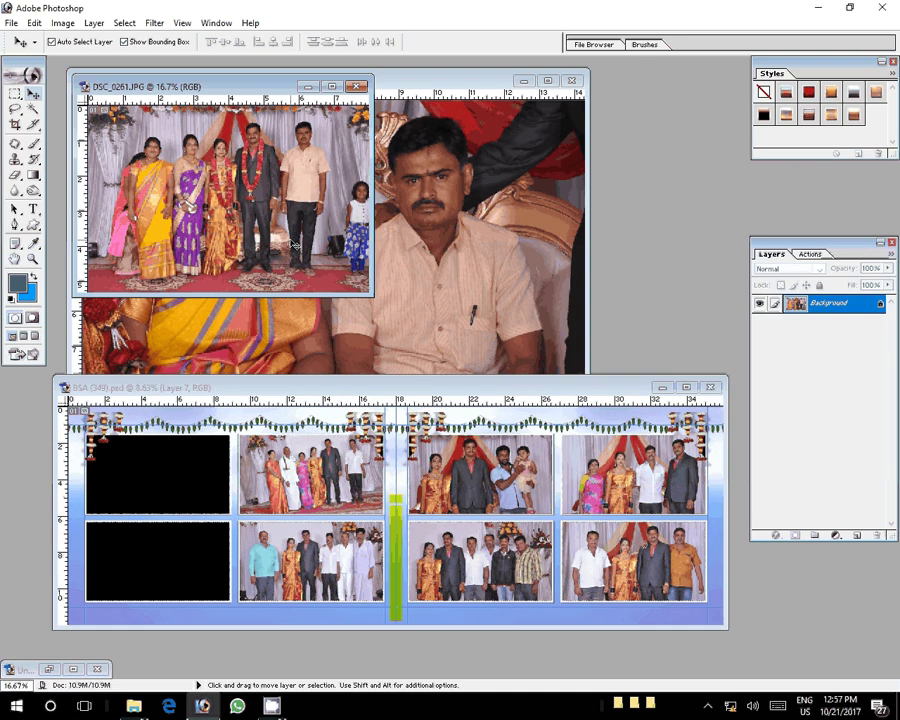
key("ctrl+BackSpace")
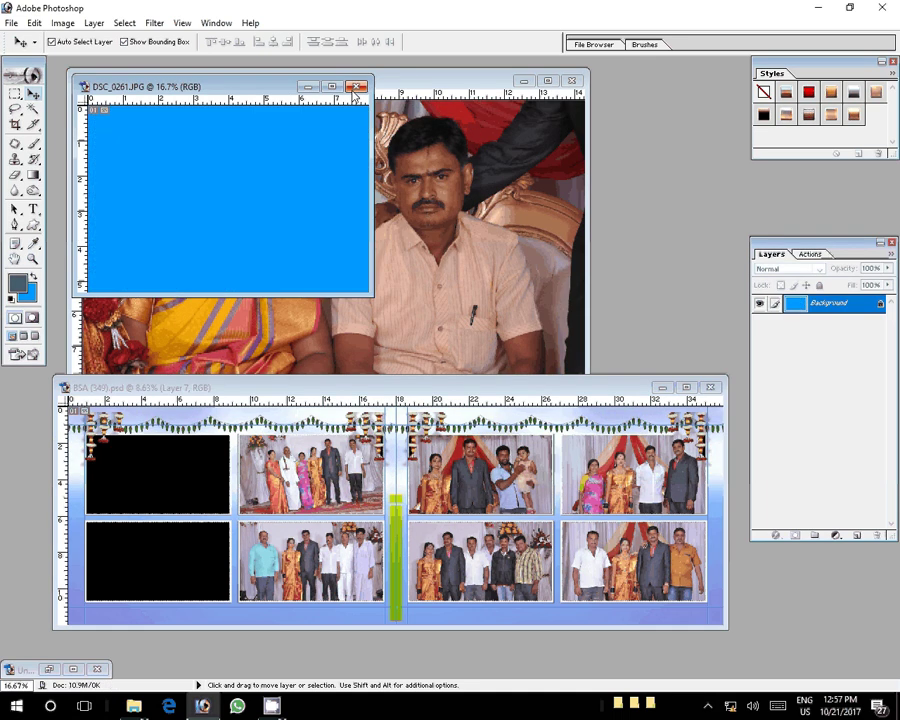
Close DSC_0261, then resize and cut the couple's photo and close it without saving
left_click(355, 87)
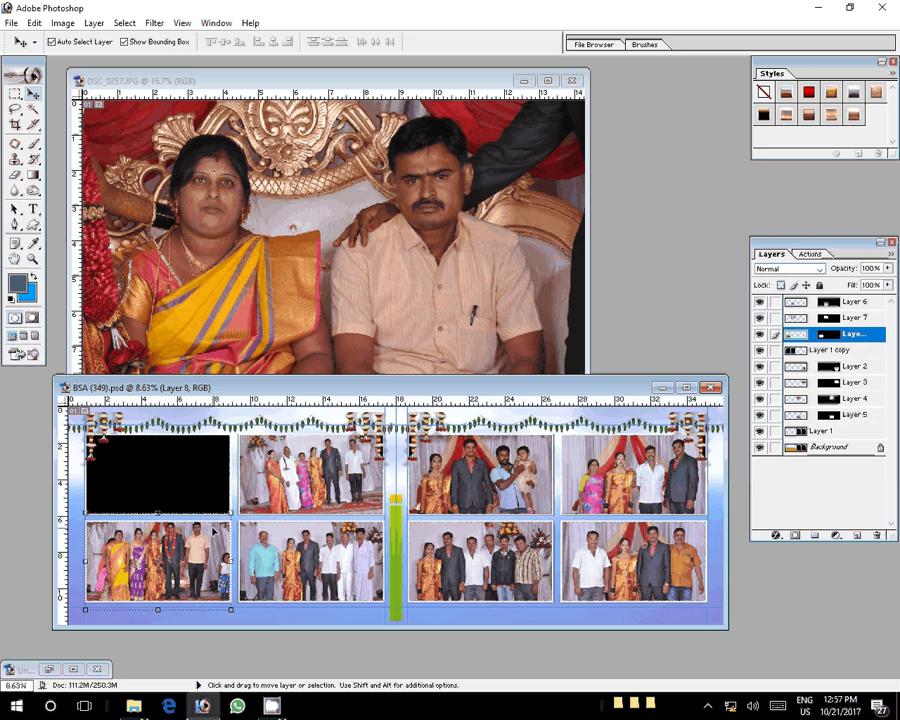
left_click_drag(450, 330, 781, 133)
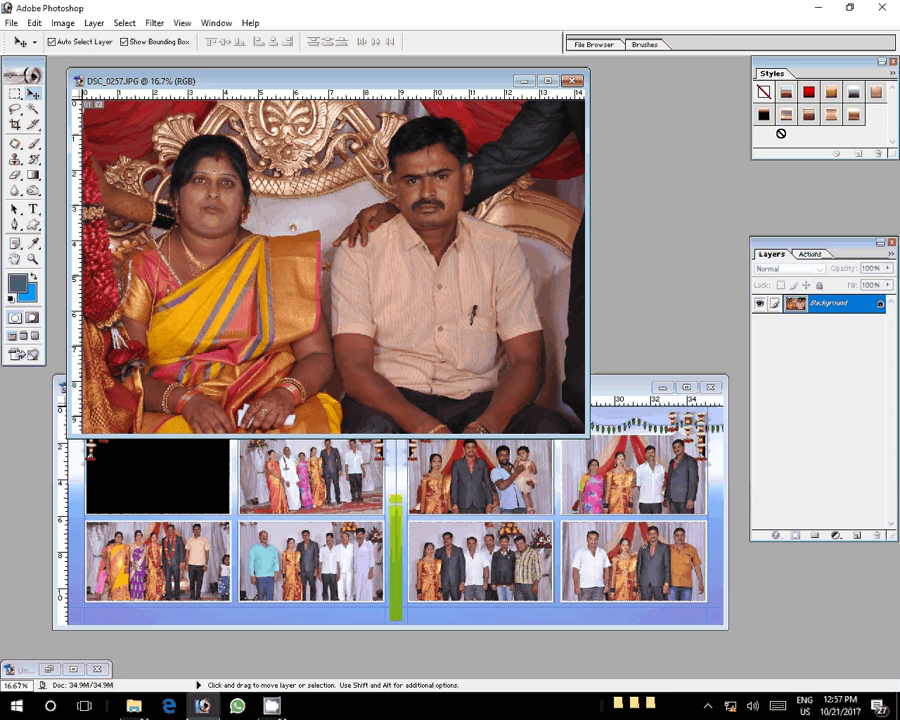
key("F9")
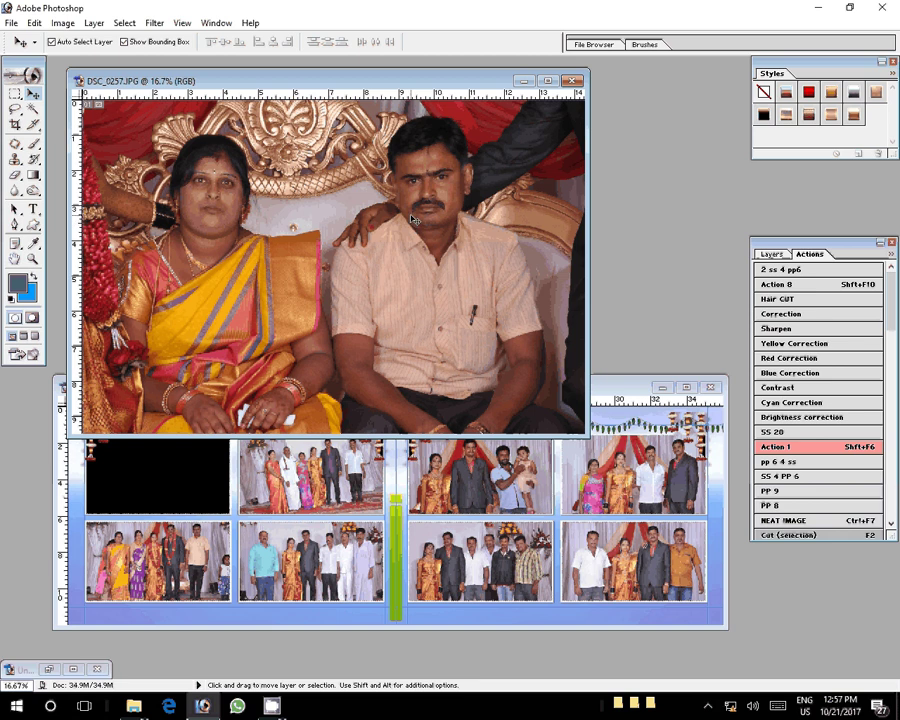
key("ctrl+alt+i")
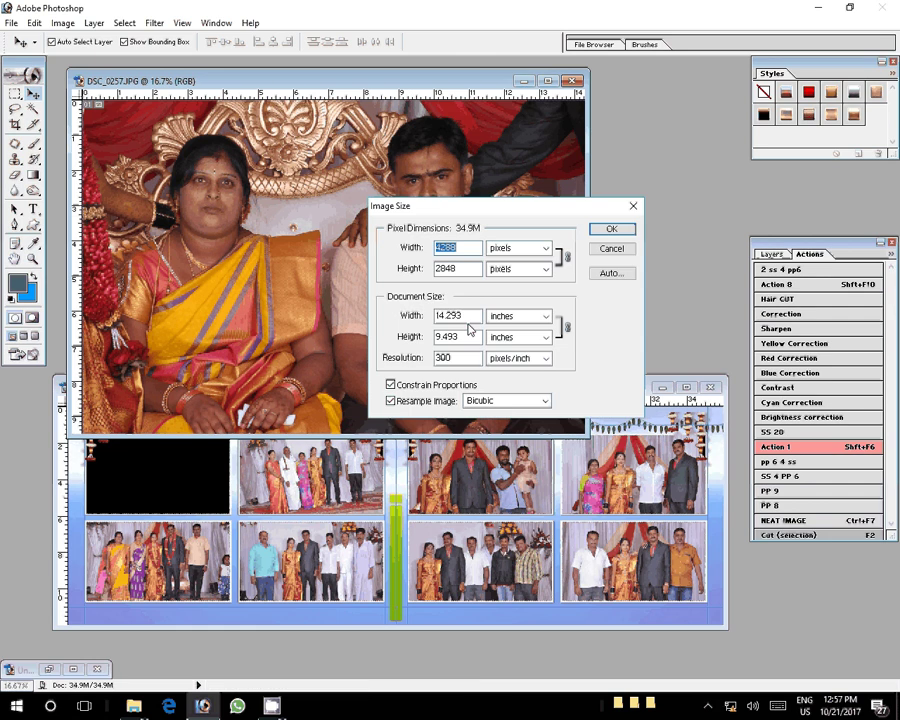
key("Return")
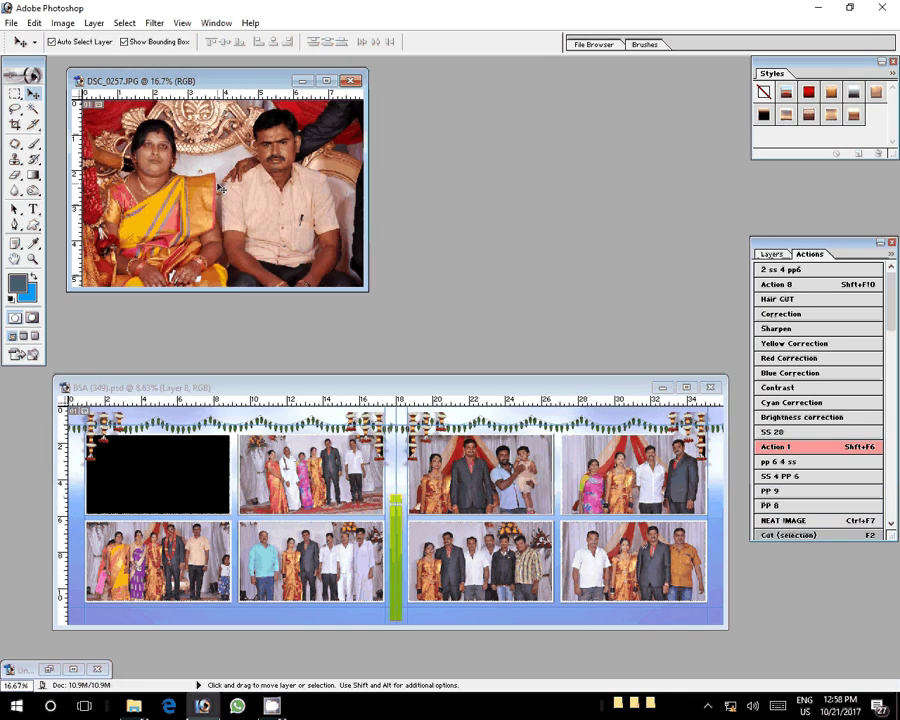
key("ctrl+BackSpace")
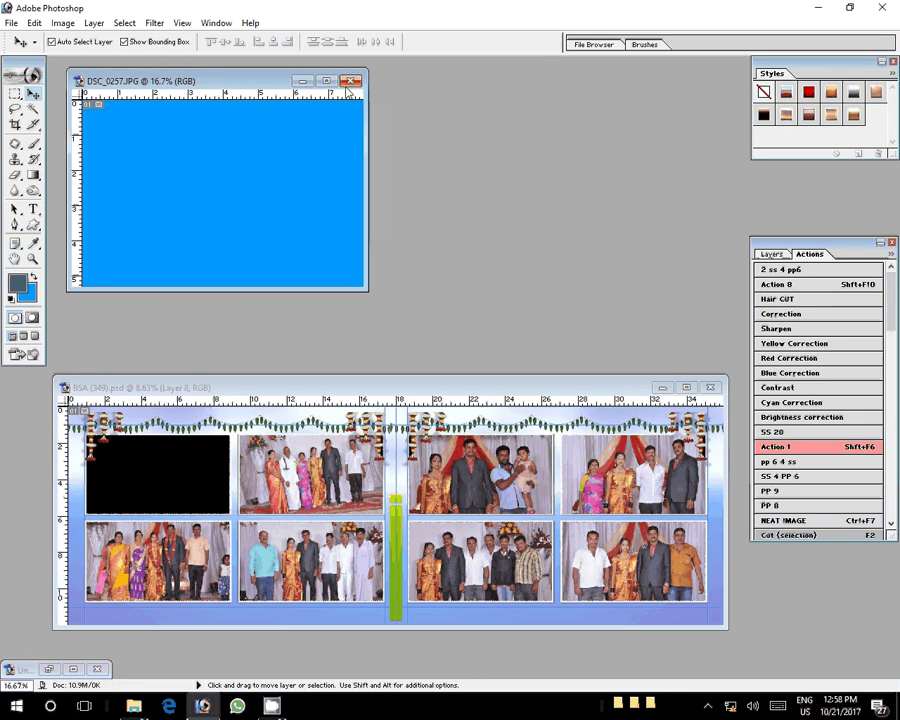
left_click(348, 80)
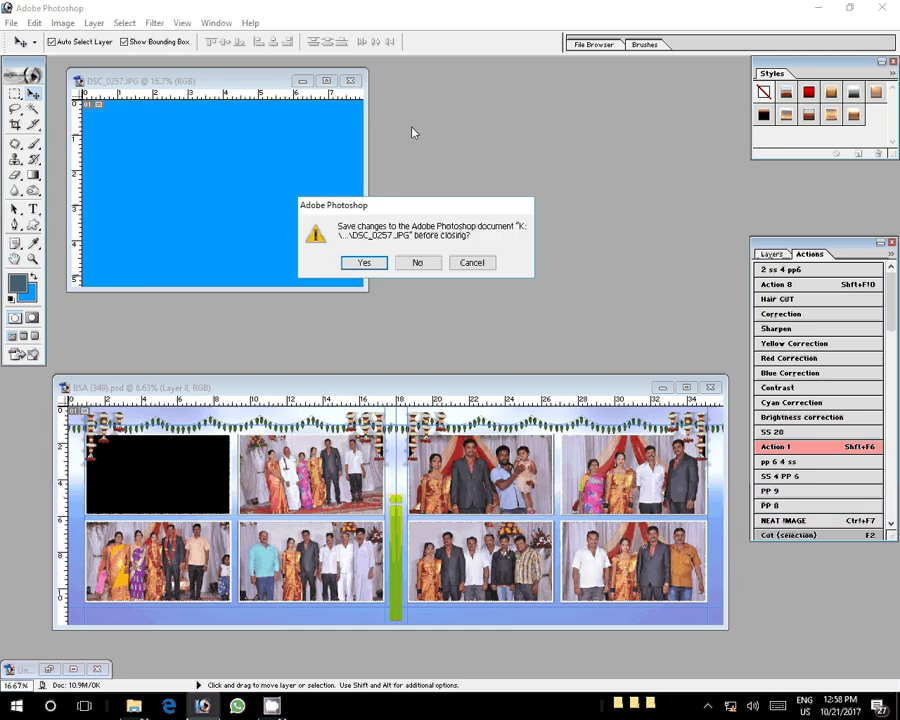
key("n")
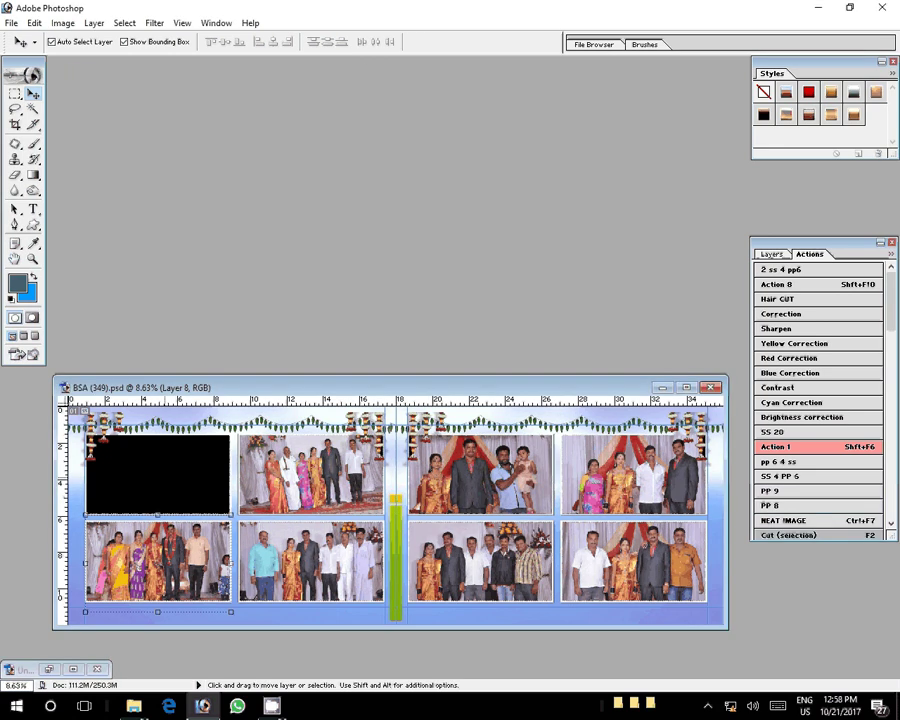
Paste the couple's photo into the top-left frame, position it, and start Save As
key("w")
left_click(153, 477)
key("ctrl+shift+v")
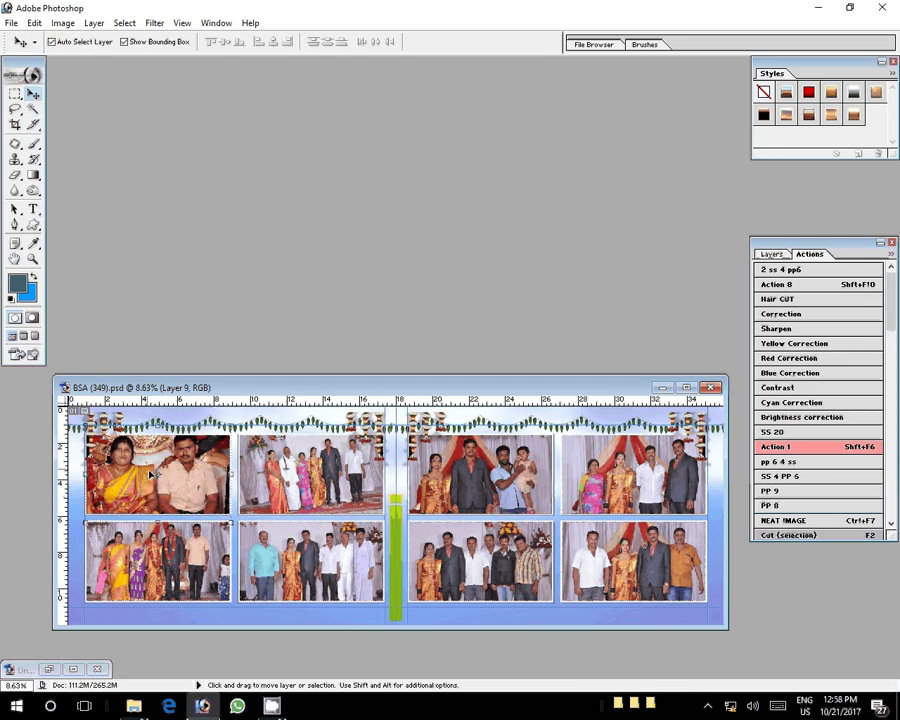
left_click_drag(150, 474, 174, 482)
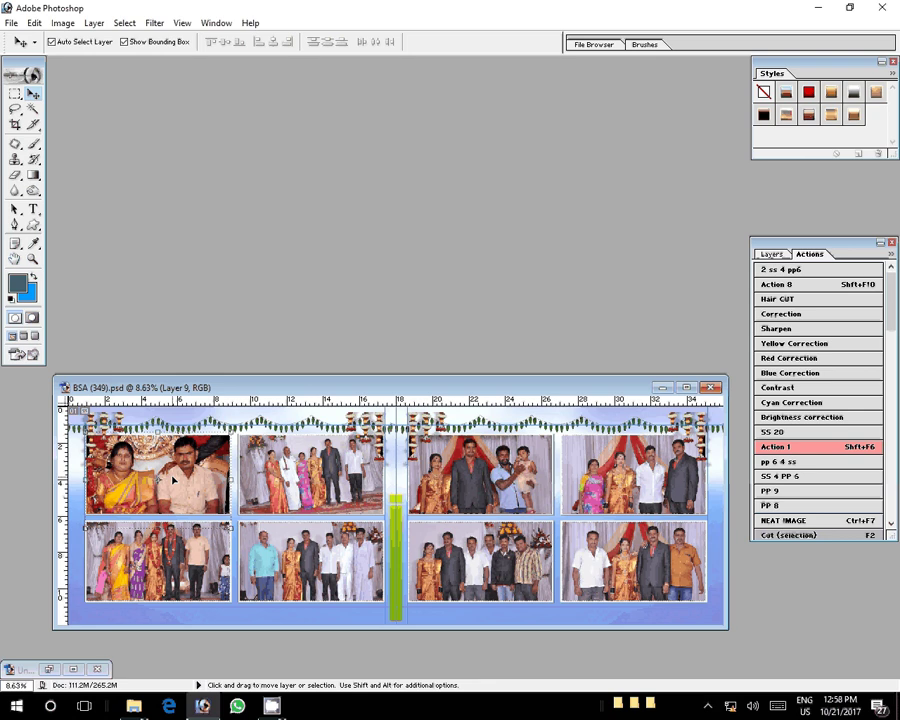
left_click_drag(250, 387, 224, 222)
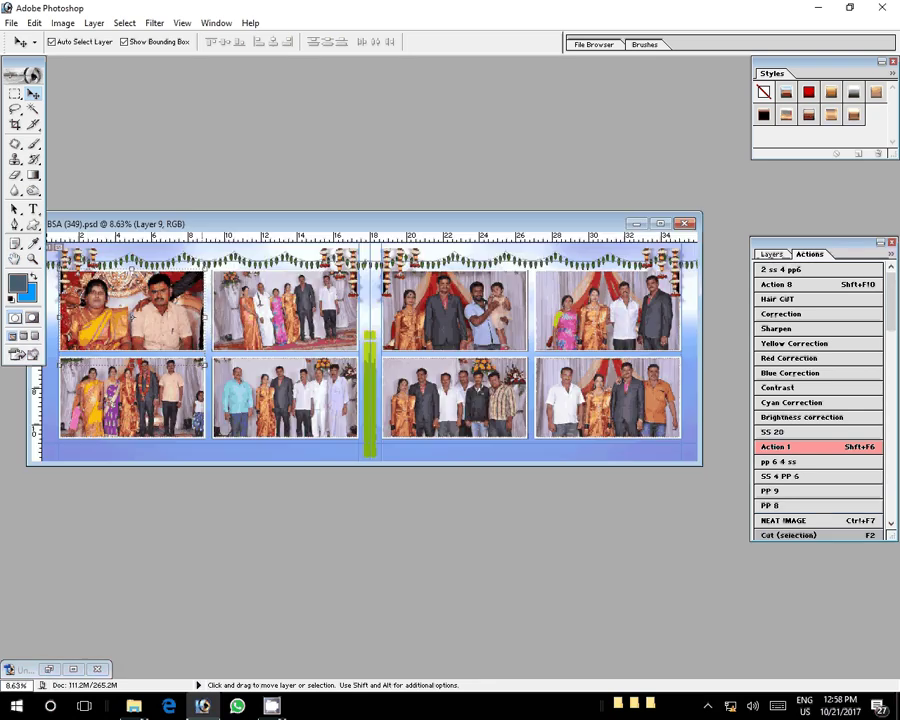
key("shift")
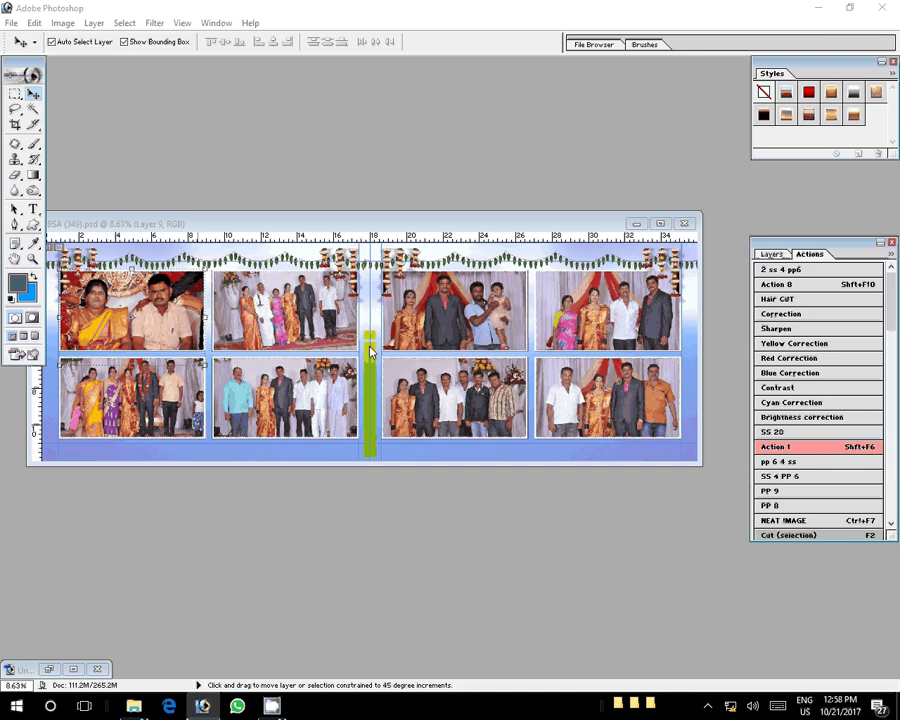
key("ctrl+shift+s")
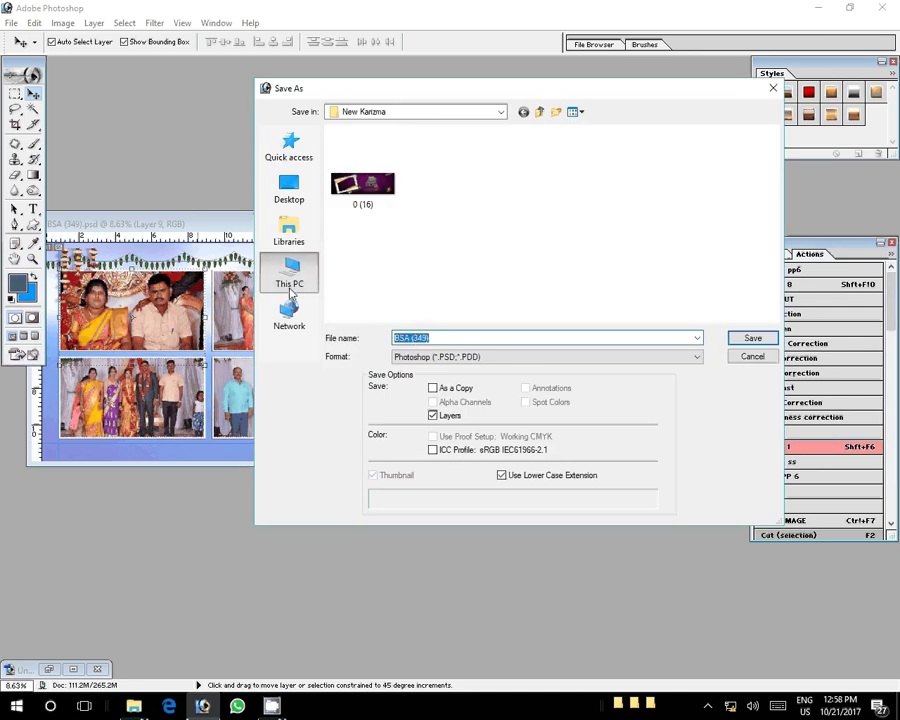
Save the album as 20.psd in Local Disk (K:) > Kempamma
left_click(291, 287)
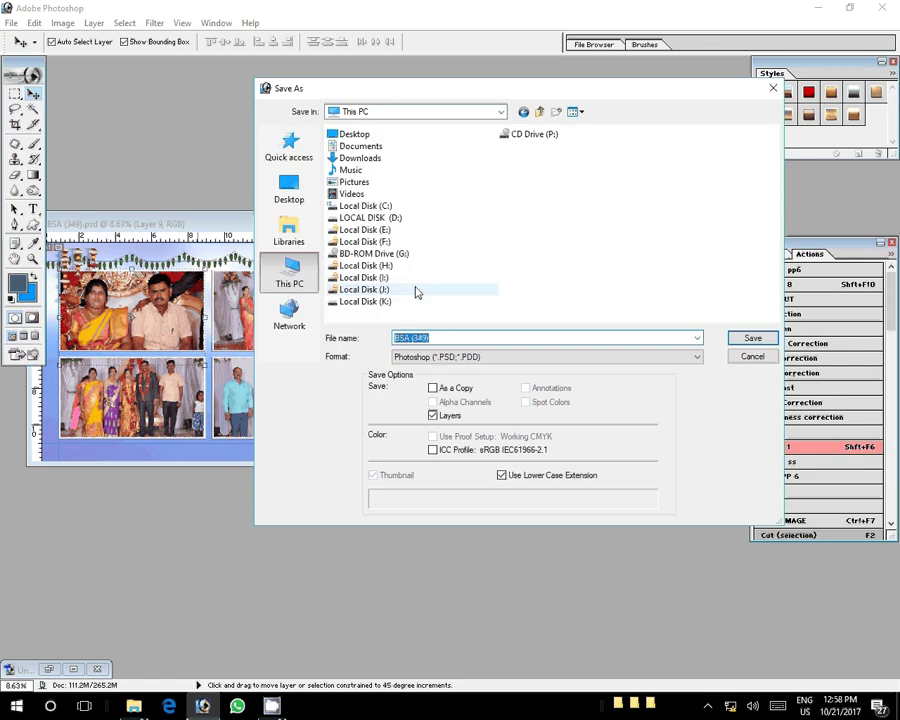
left_click(420, 301)
left_click(752, 340)
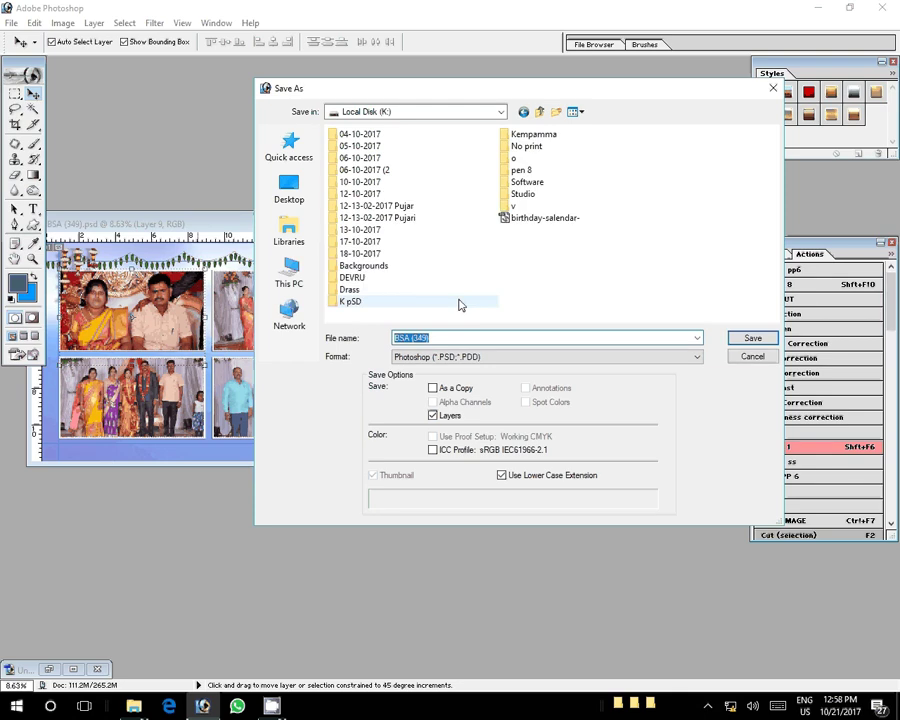
left_click(538, 136)
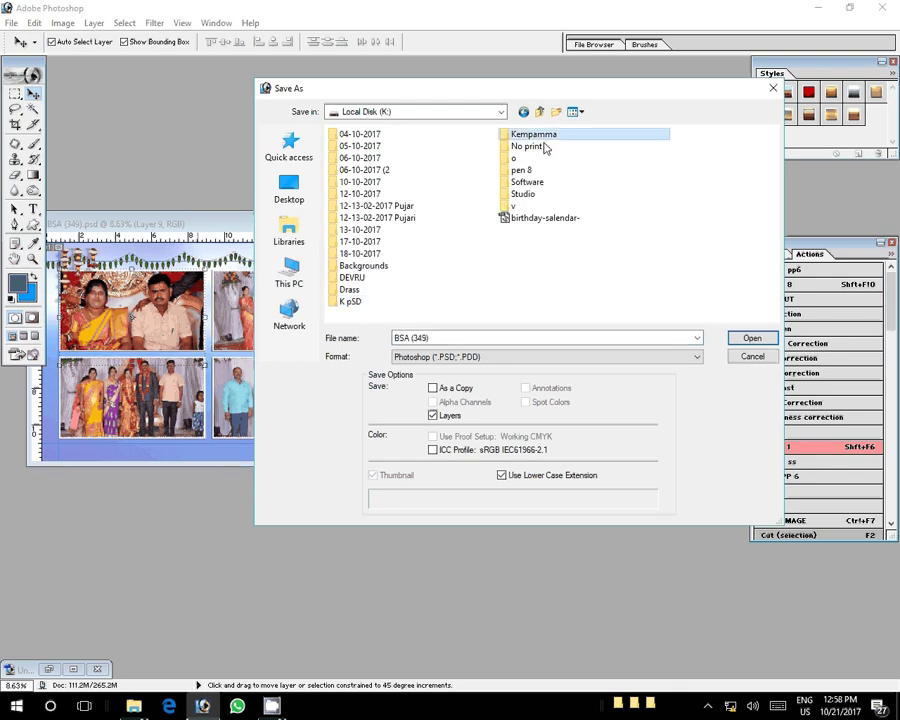
key("Return")
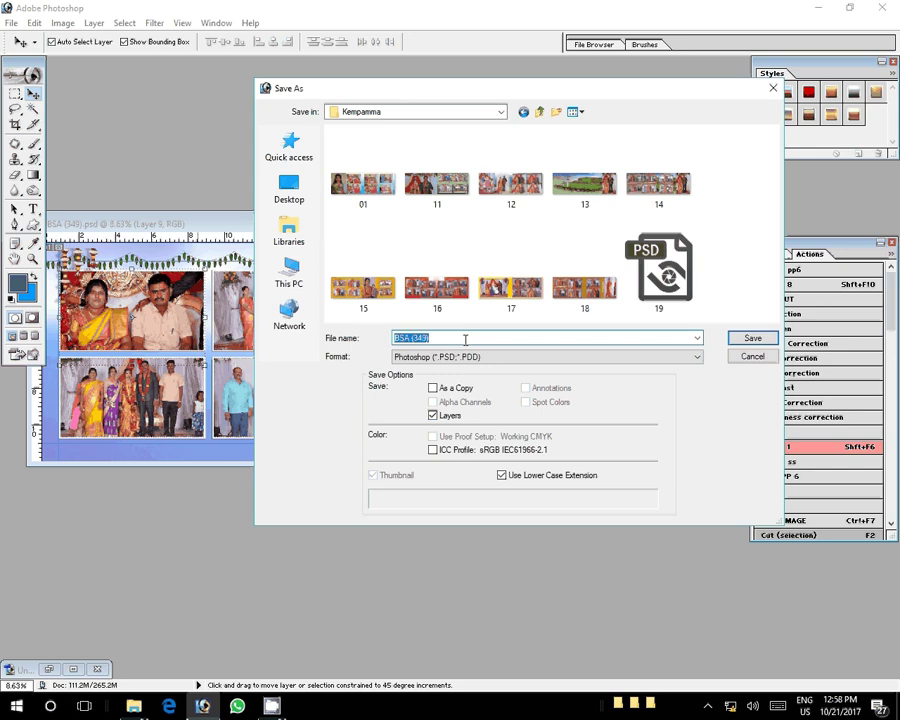
type("20")
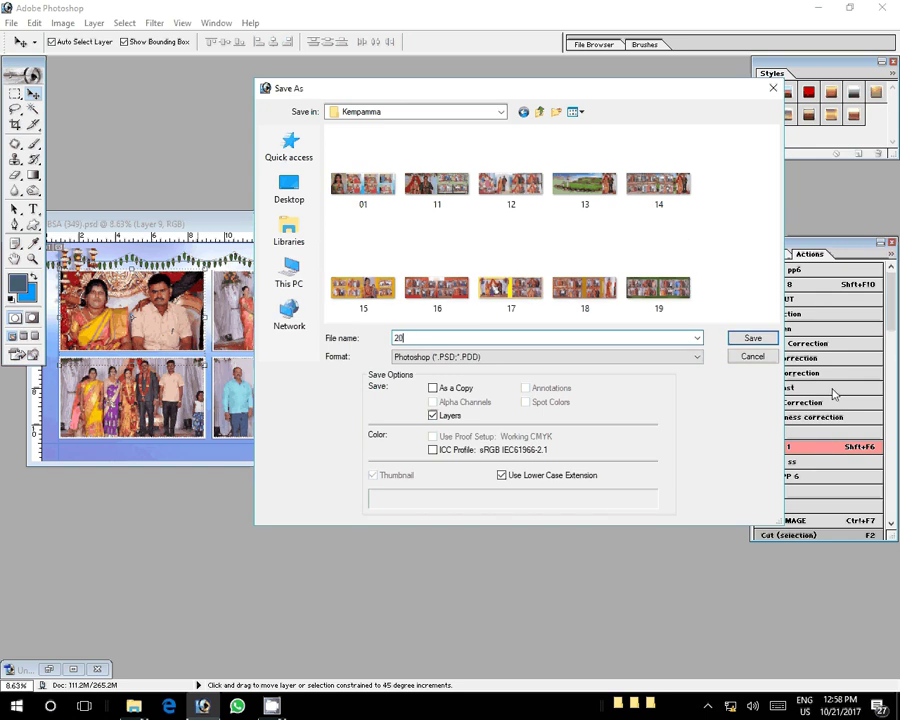
left_click(752, 339)
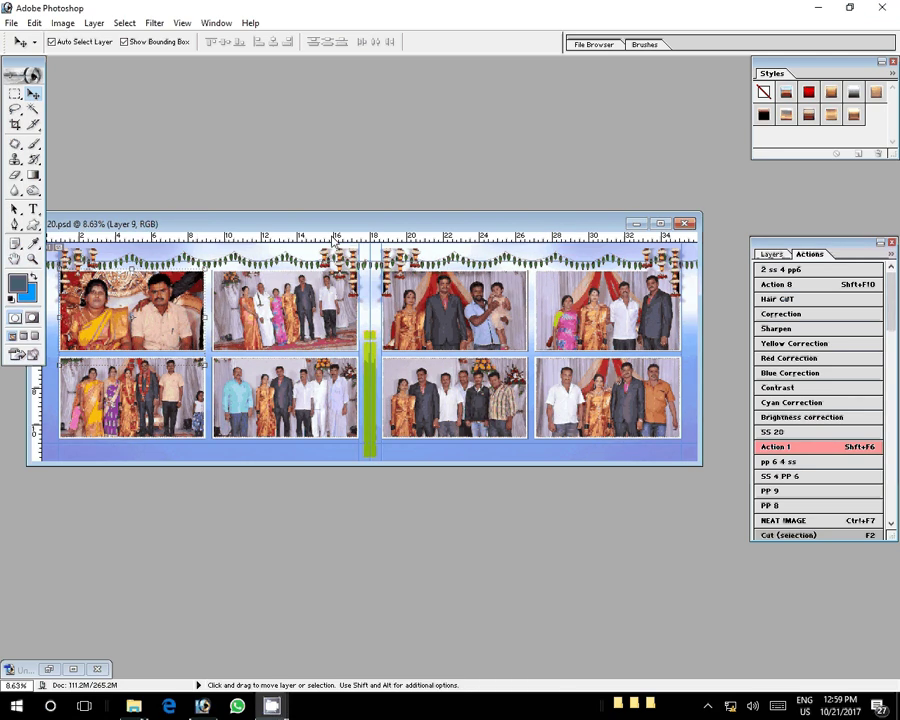
Close the saved 20.psd album window
left_click_drag(333, 216, 374, 247)
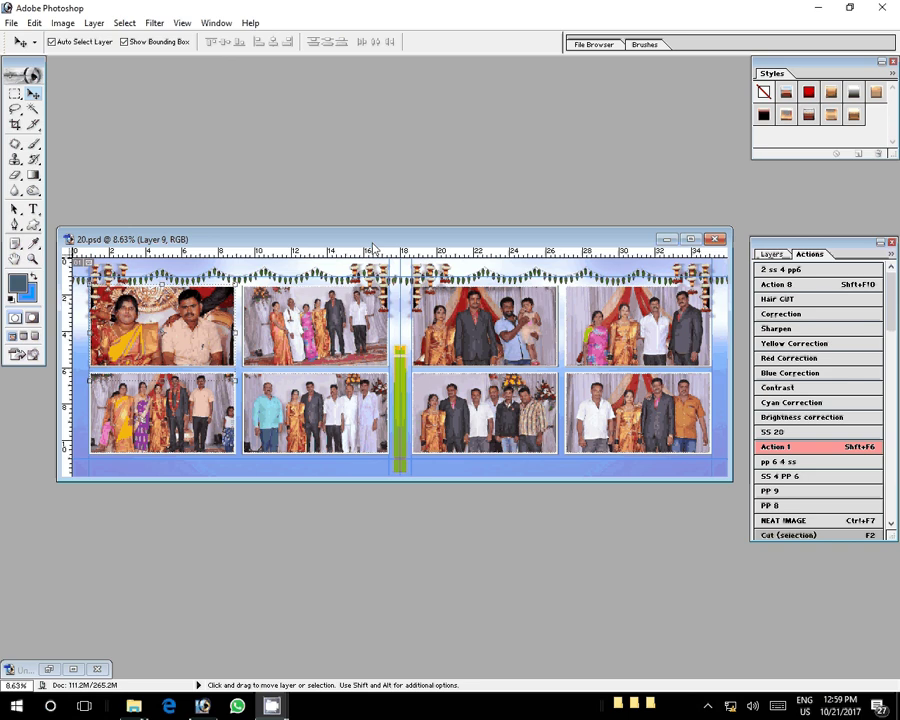
left_click(716, 240)
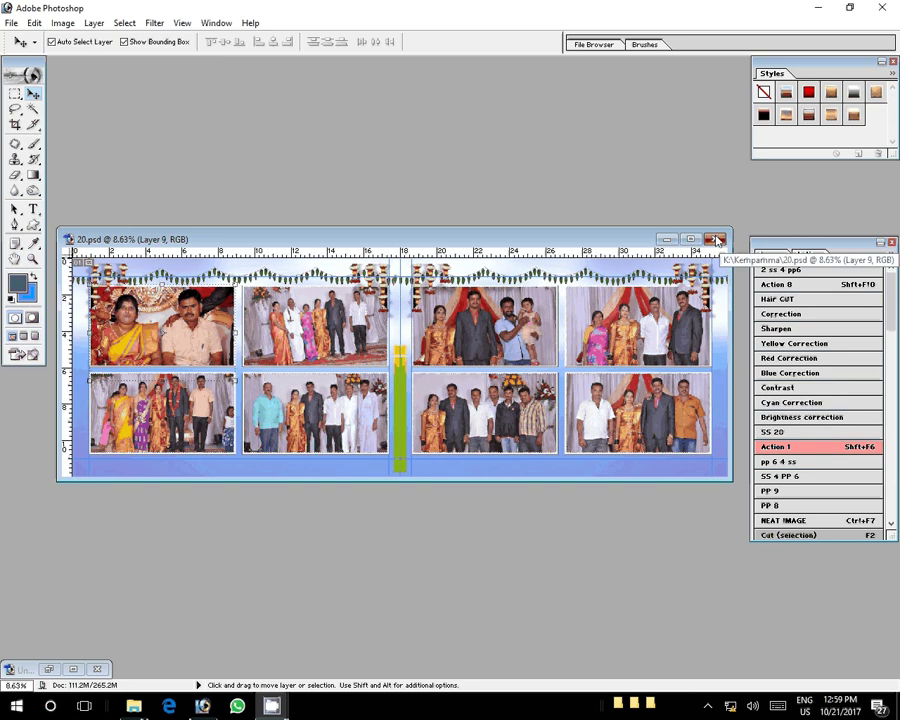
left_click(716, 240)
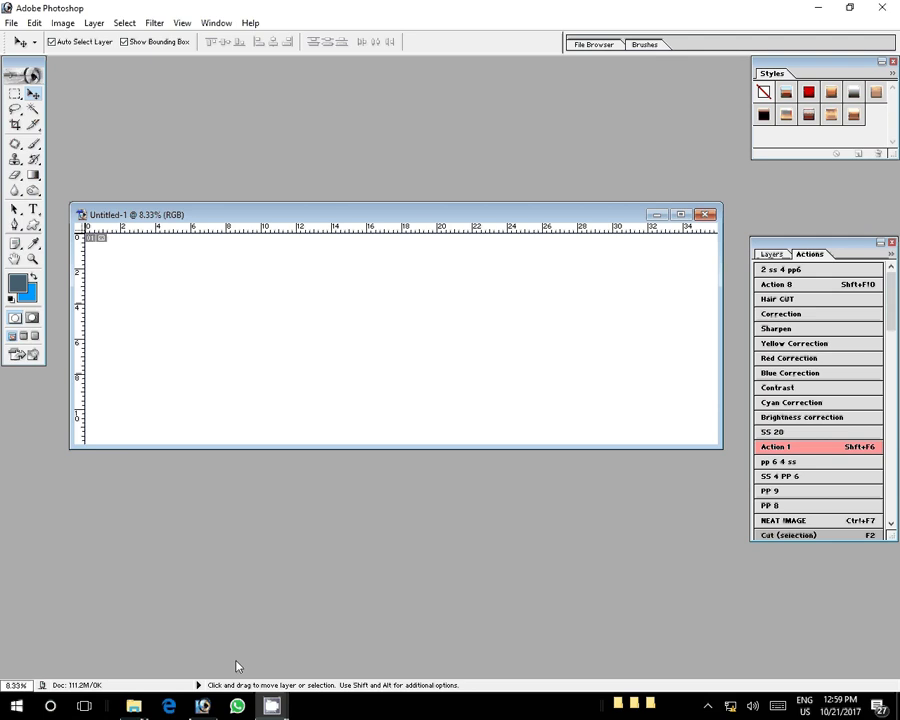